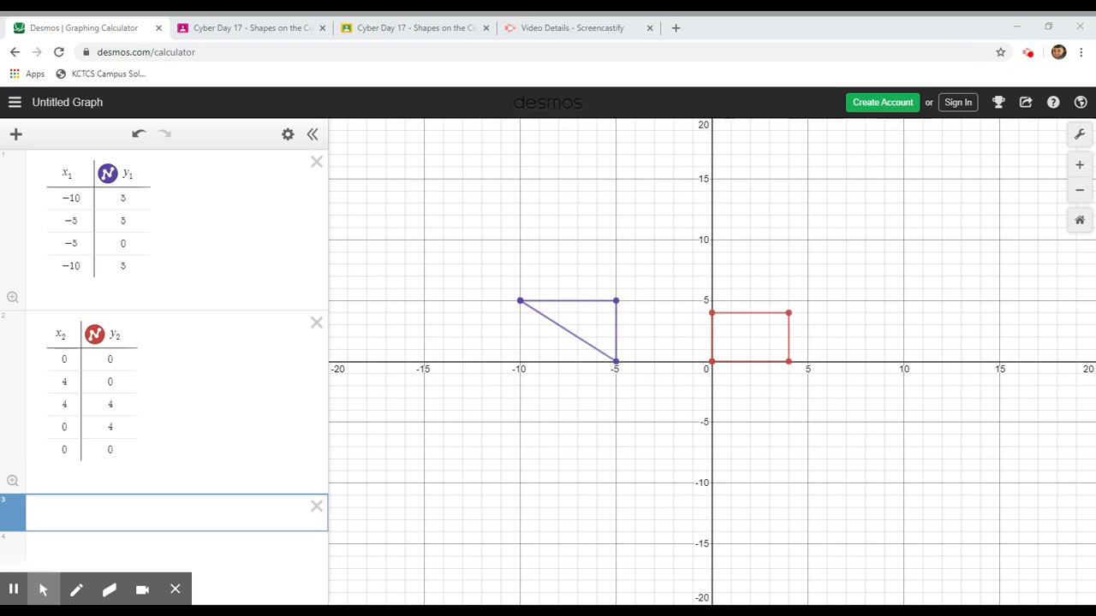
Step: Add a third table below the rectangle's table, with its points coloured green and connected by lines
click(15, 139)
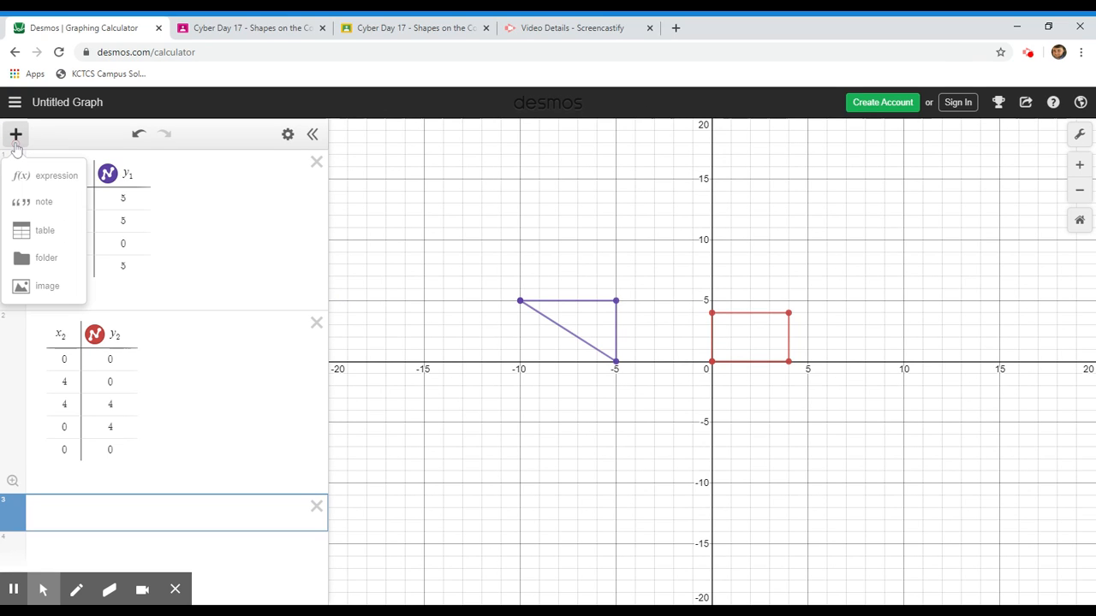
click(43, 228)
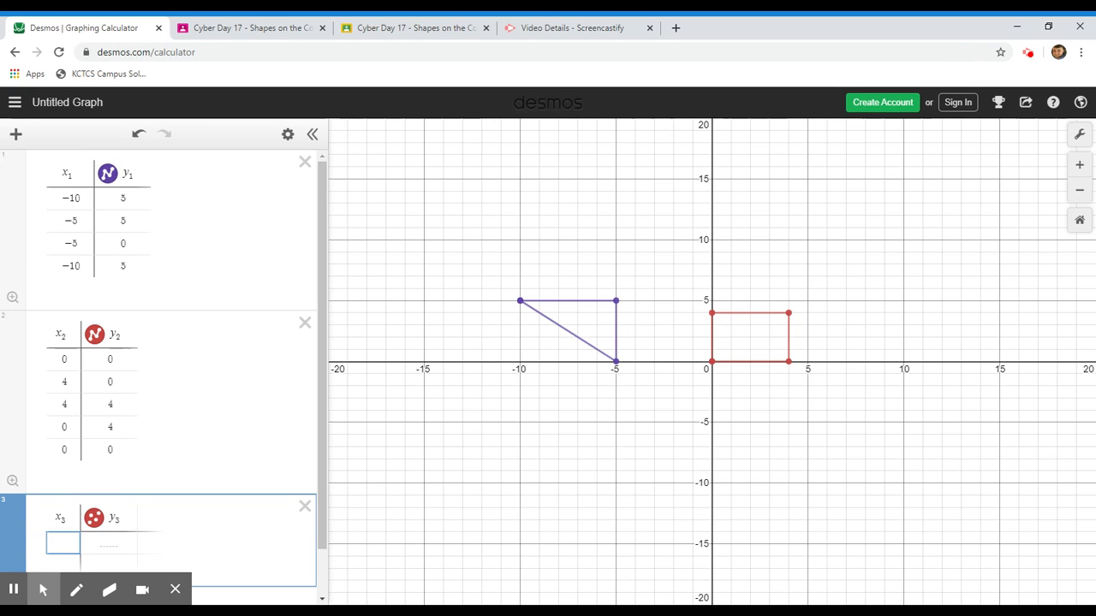
scroll(91, 476, down, 1)
click(92, 470)
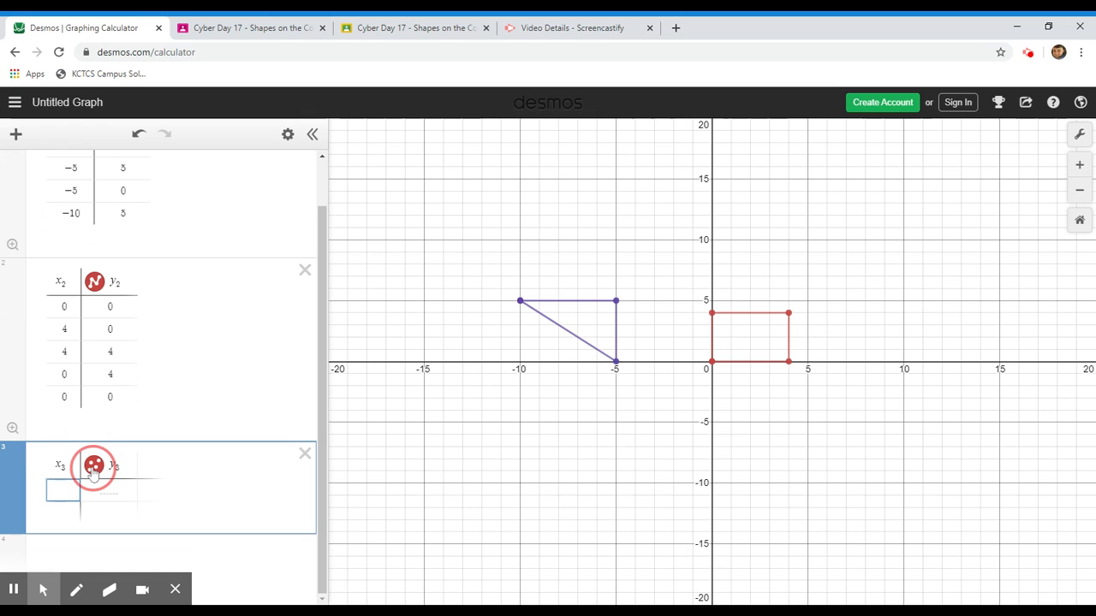
click(94, 470)
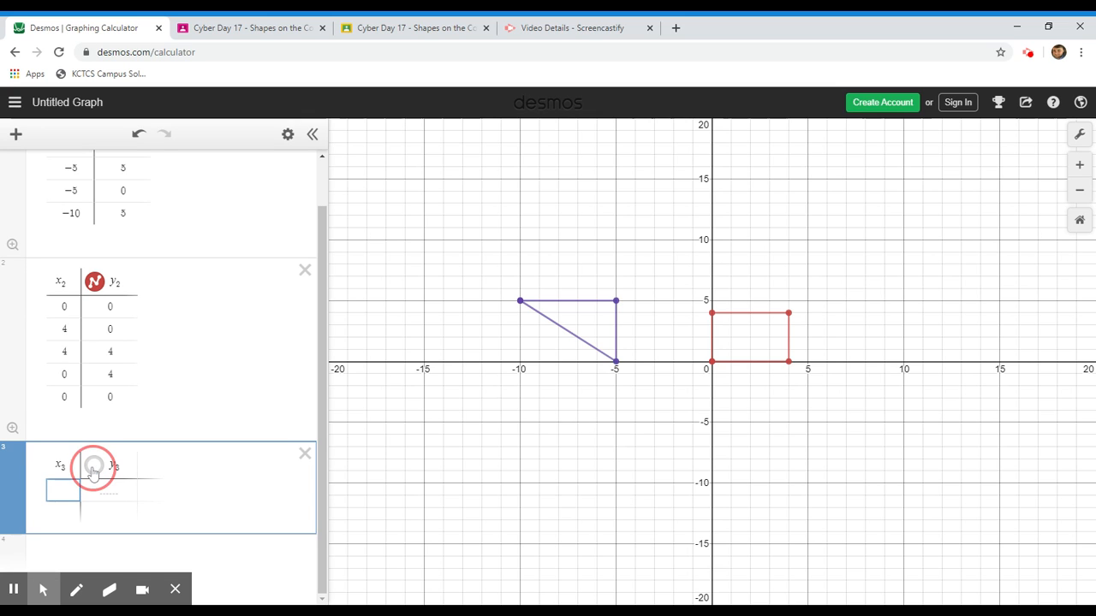
click(93, 472)
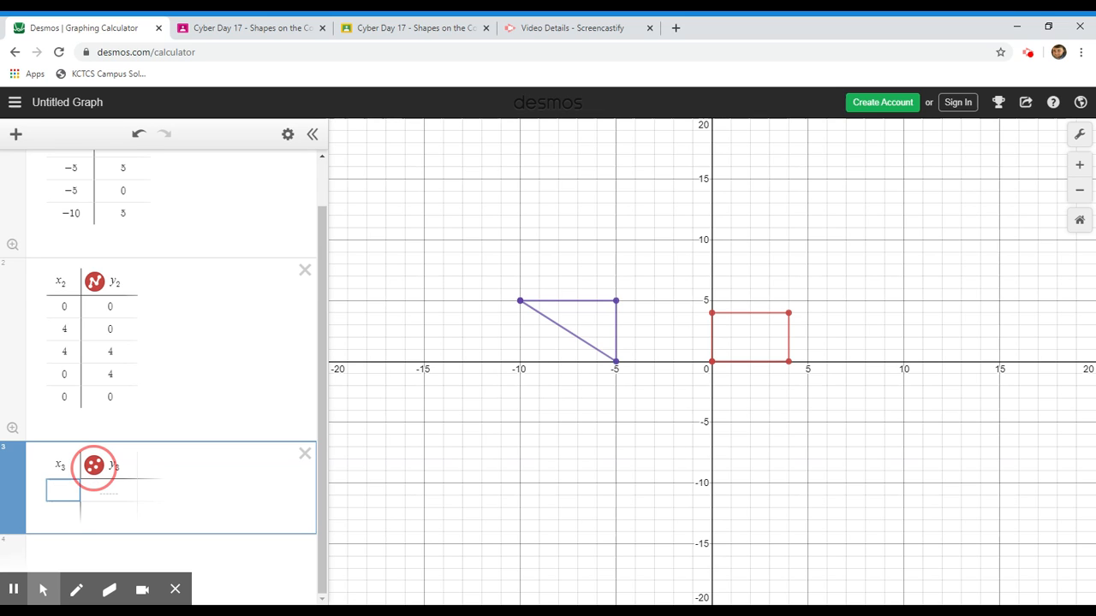
click(93, 469)
click(94, 468)
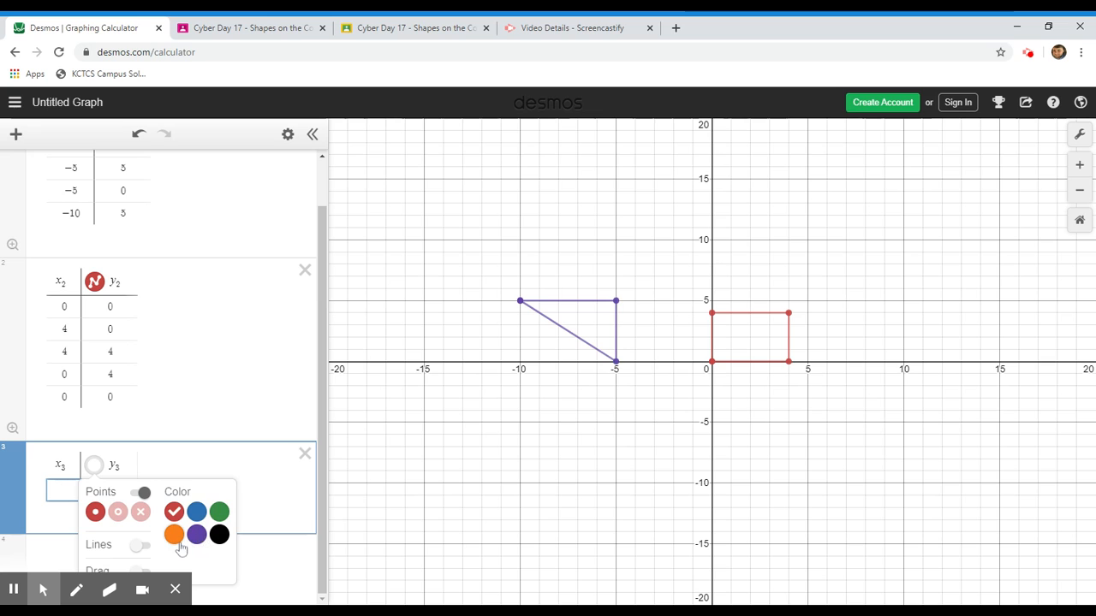
click(218, 512)
click(141, 546)
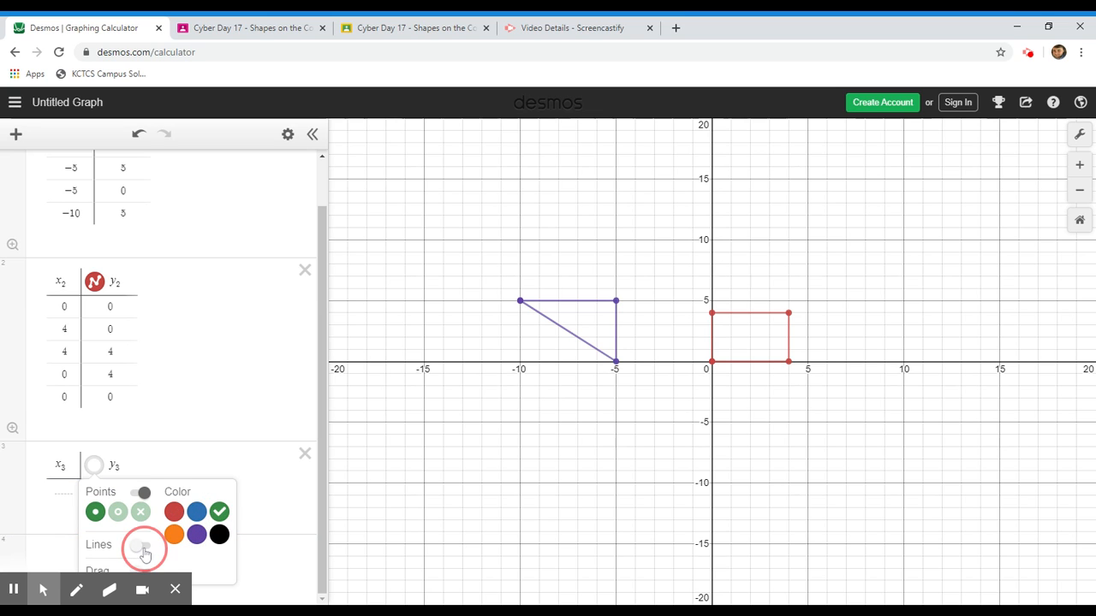
click(128, 465)
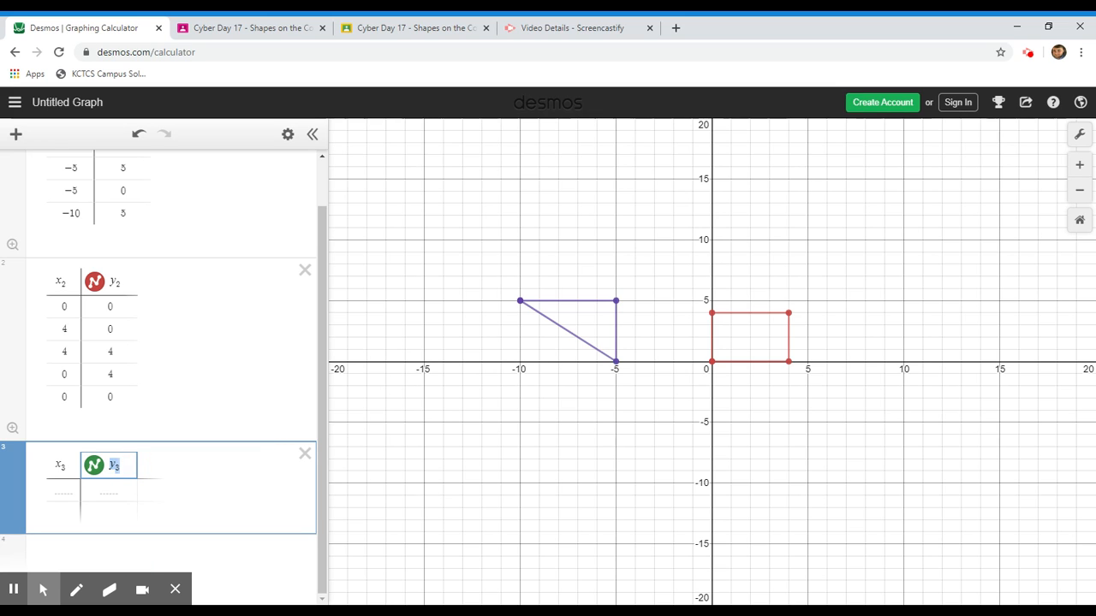
Step: Enter the points (-5, -5) and (-10, -5) in the first two rows of the green table
click(61, 488)
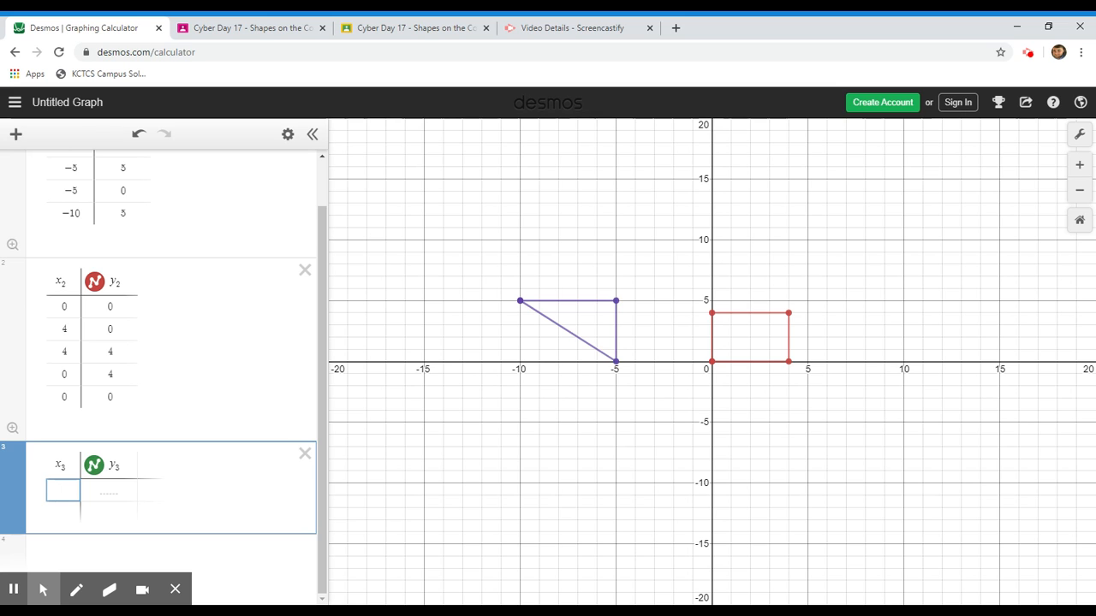
text(-8)
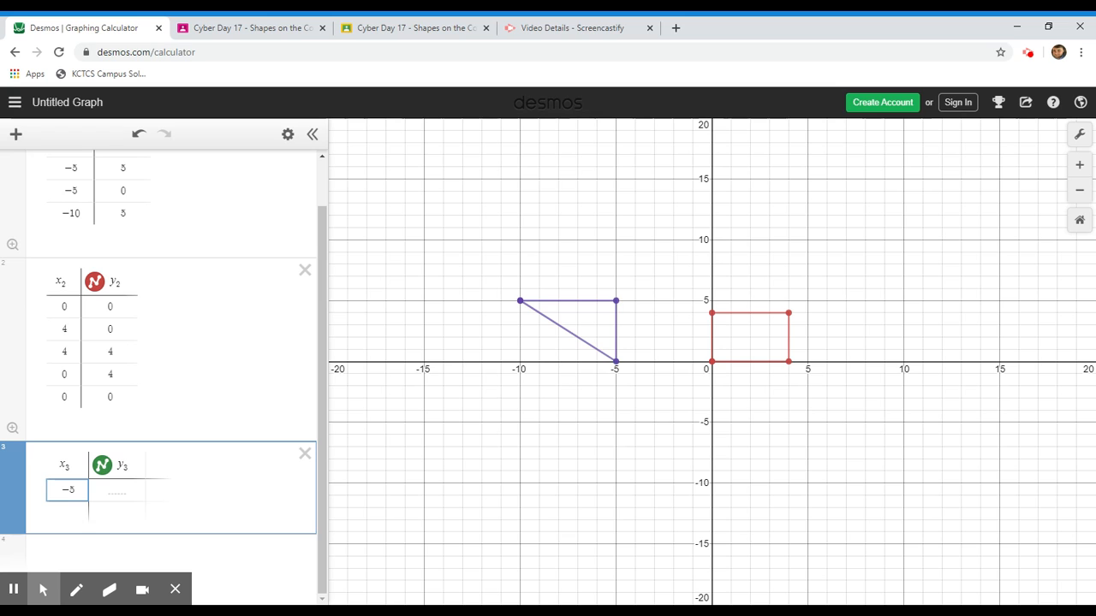
key(Tab)
text(-5)
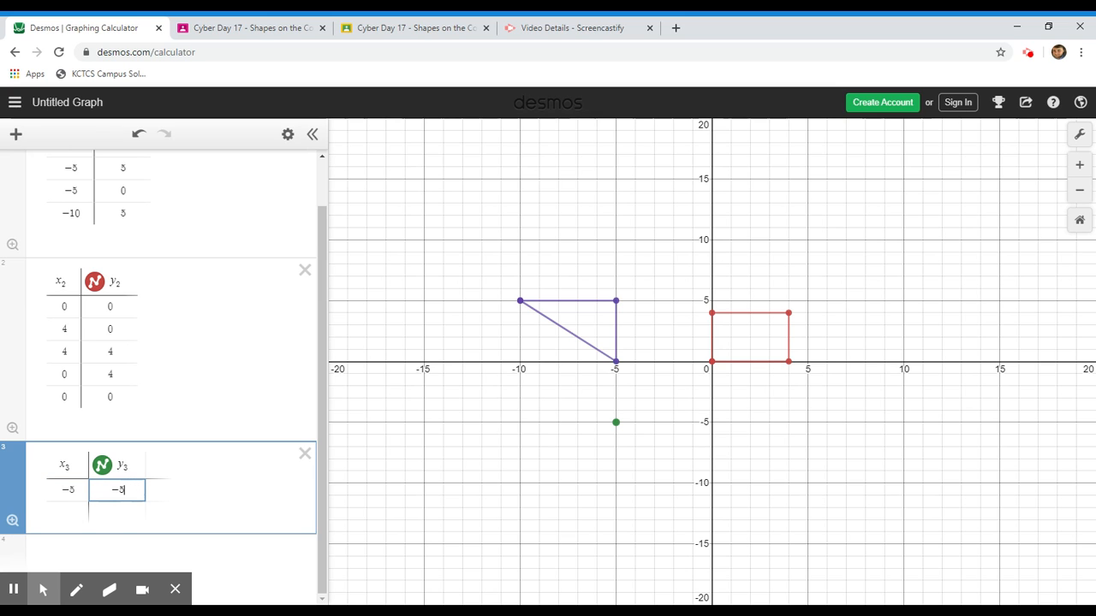
click(62, 511)
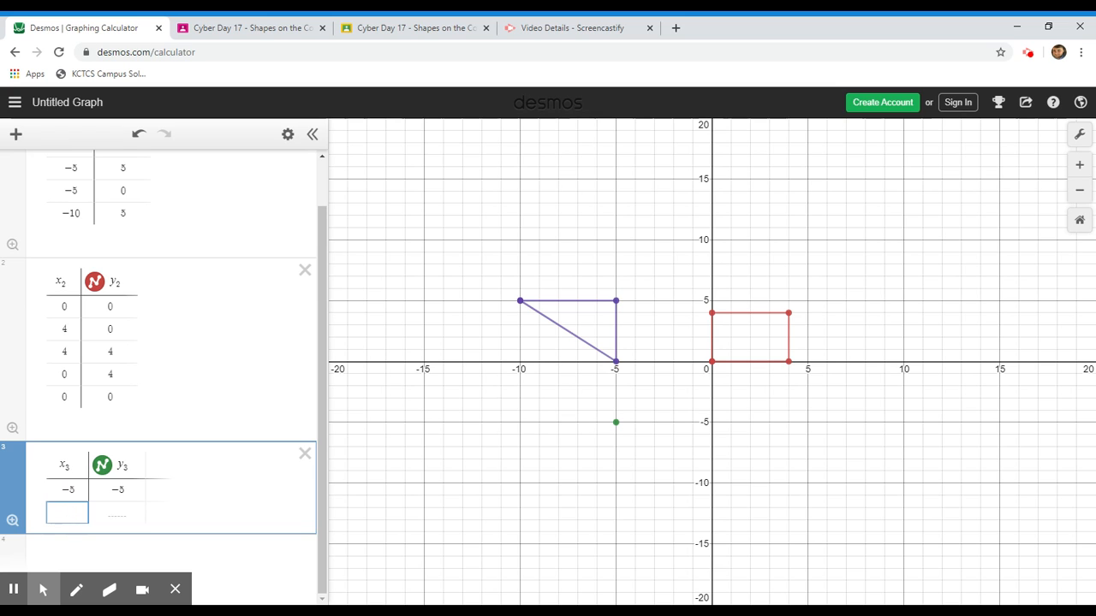
text(-10)
key(Tab)
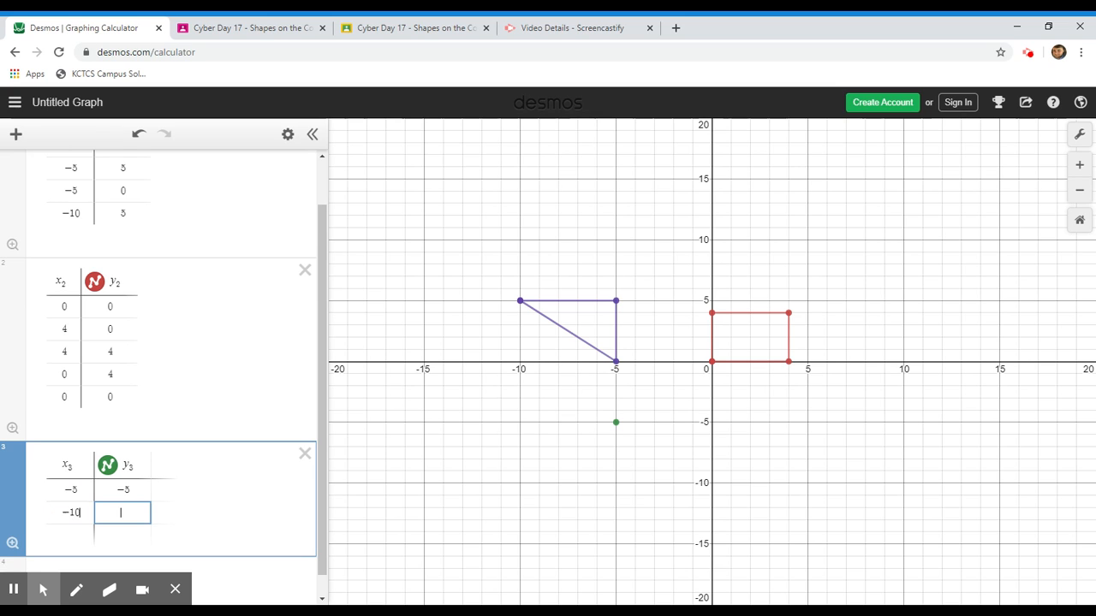
text(-5)
key(Return)
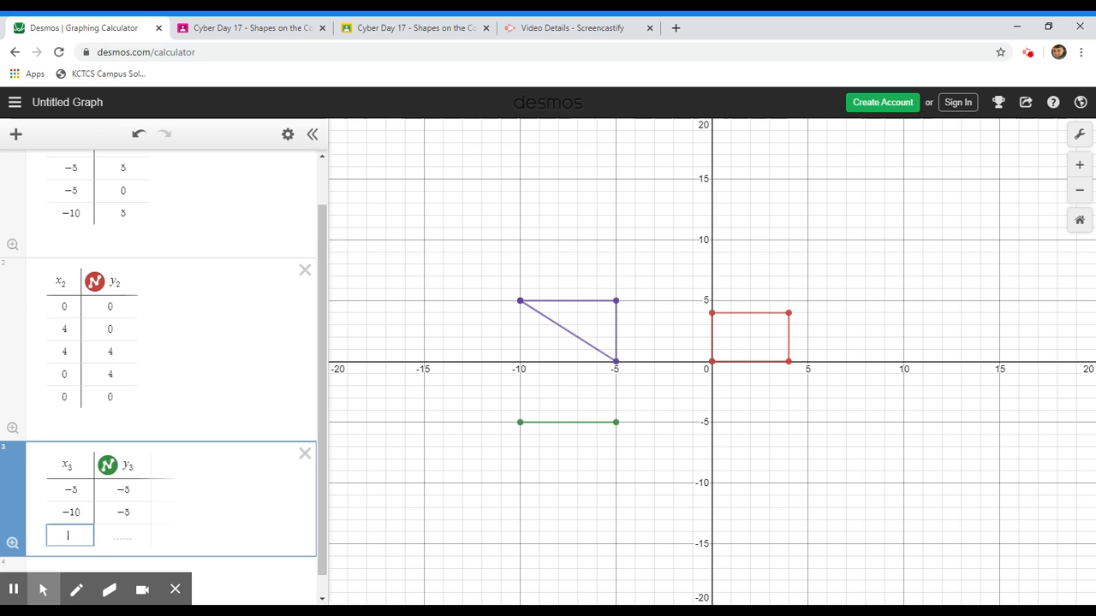
Step: Change the y-value of the green table's second point to -10
click(129, 512)
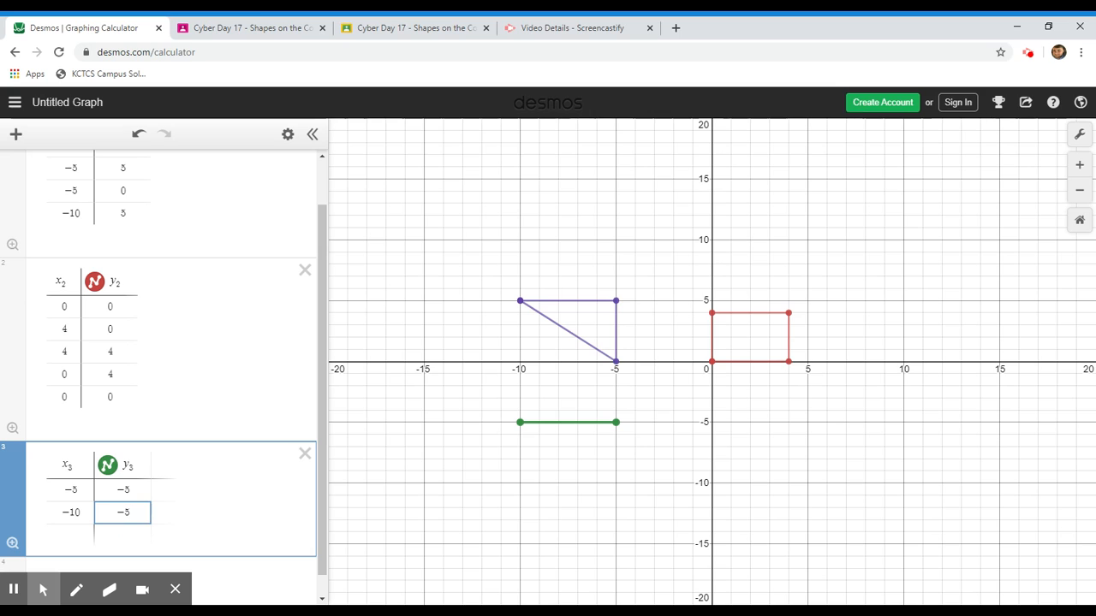
key(BackSpace)
text(10)
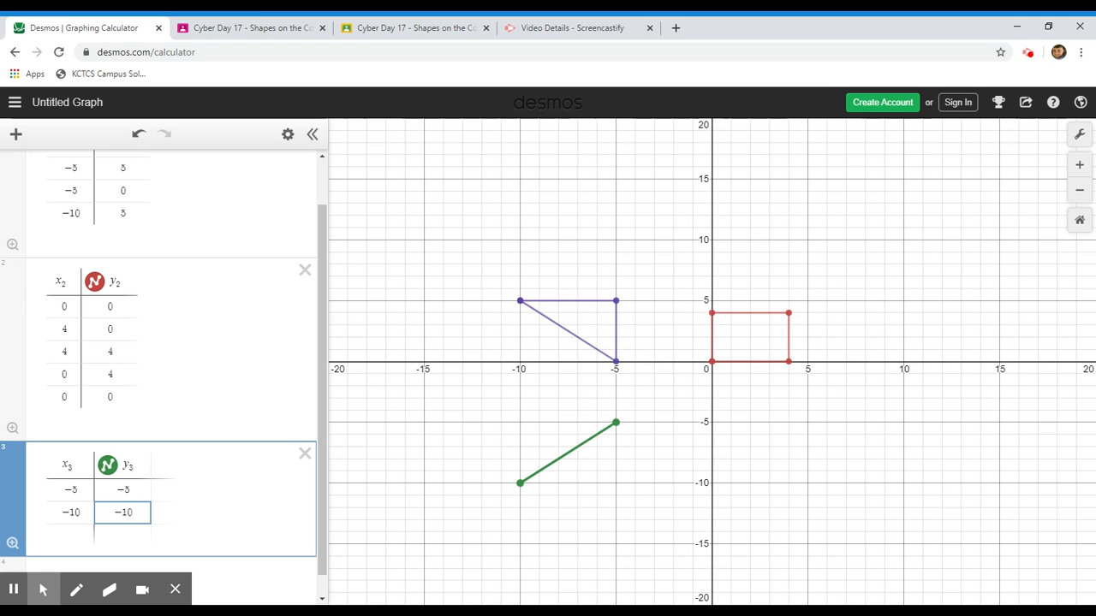
Step: Add (-5, -10) as the third point of the green table
click(78, 536)
text(-5)
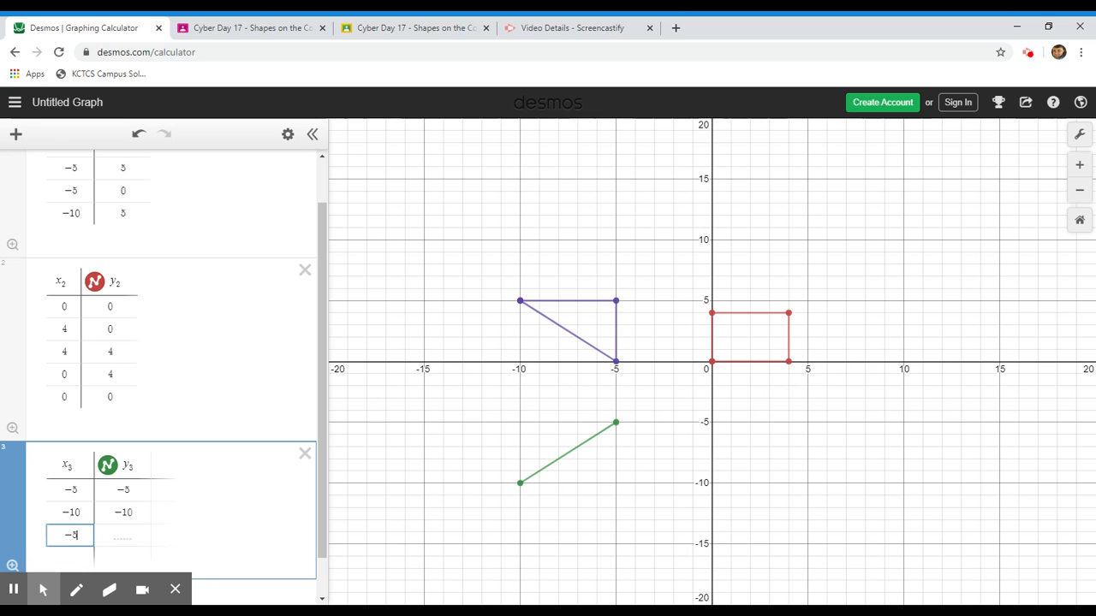
click(113, 541)
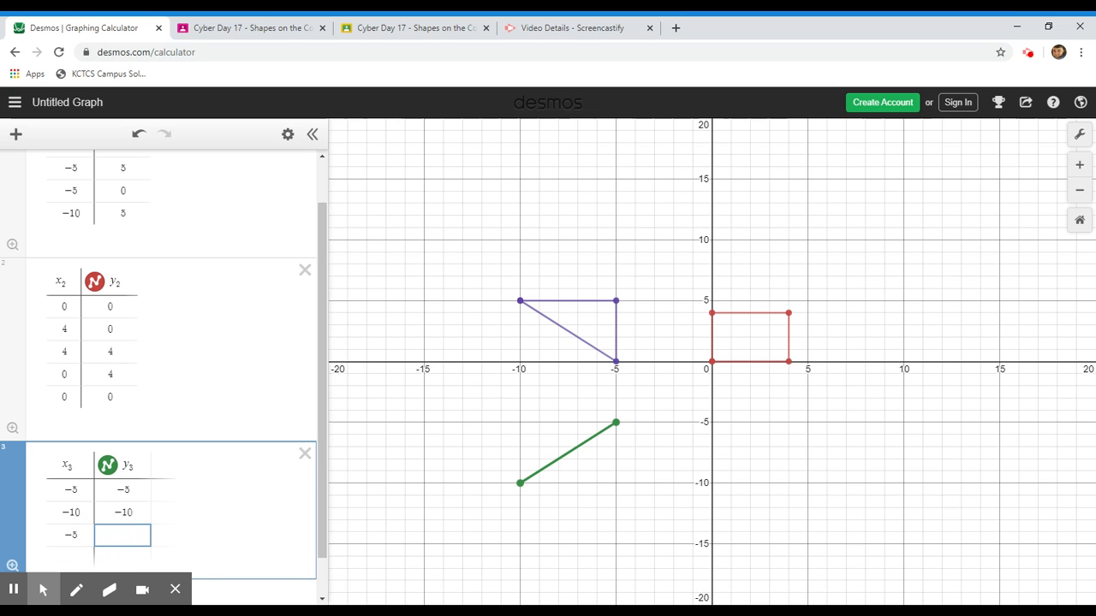
text(-10)
scroll(146, 519, down, 1)
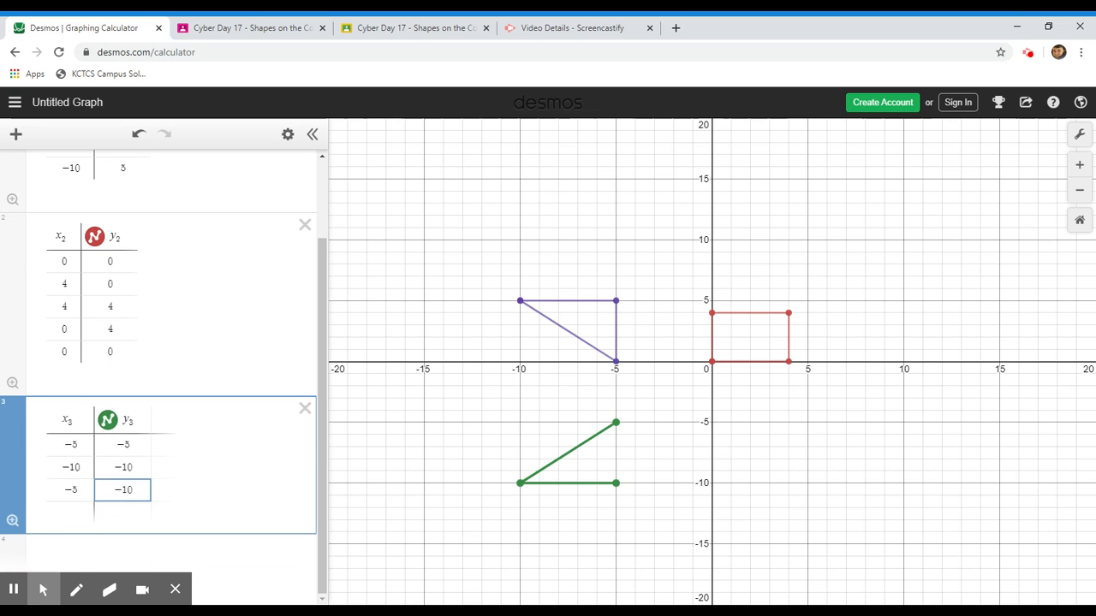
Step: Add (-10, -5) as the fourth point and close the green shape by repeating the starting point (-5, -5)
click(68, 514)
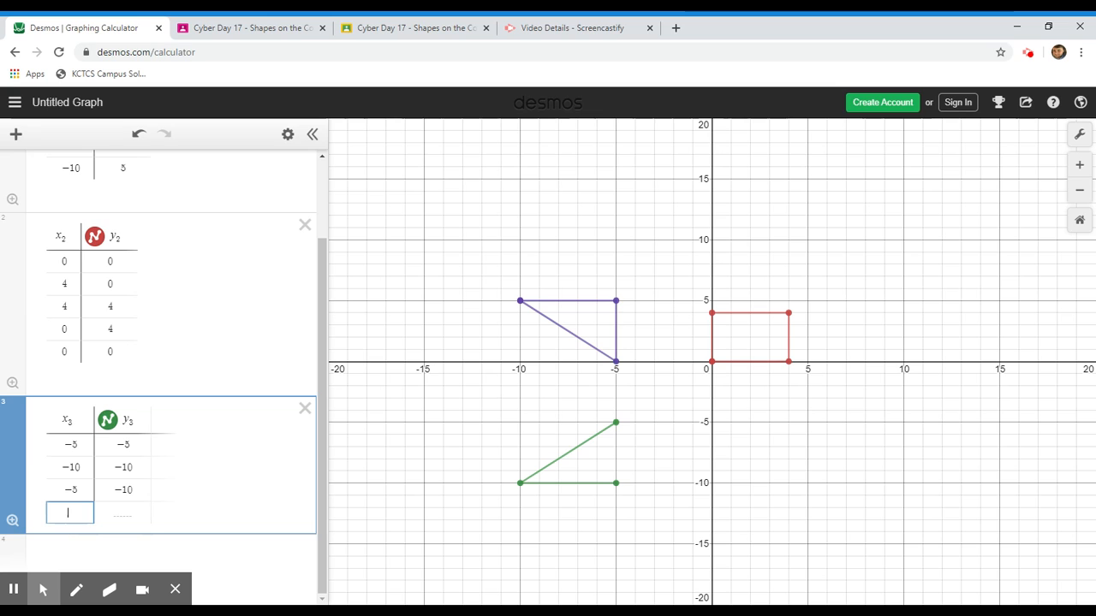
text(-10)
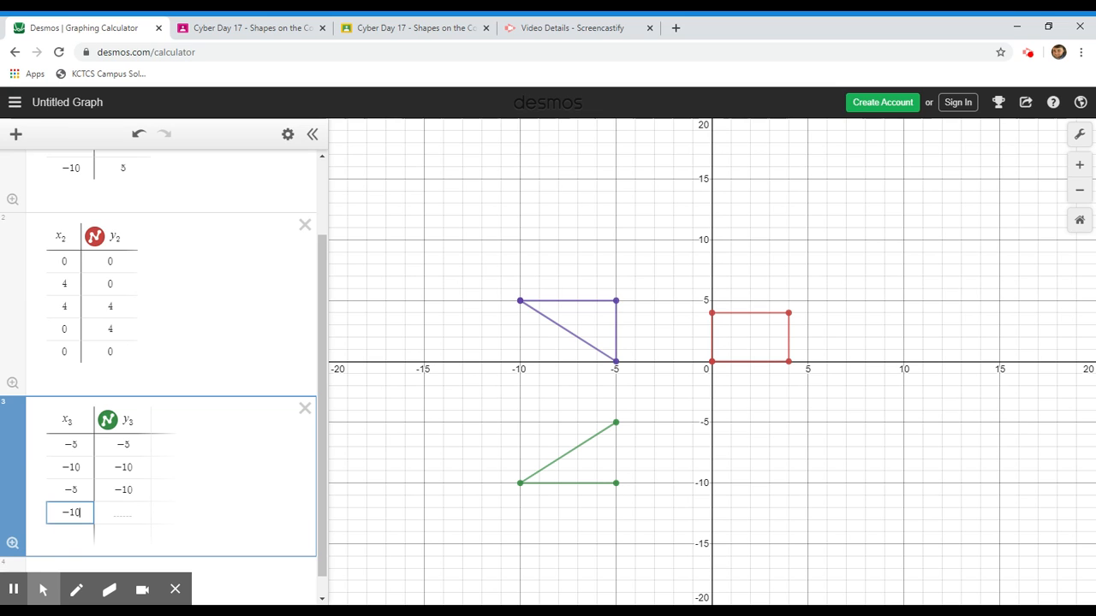
key(Tab)
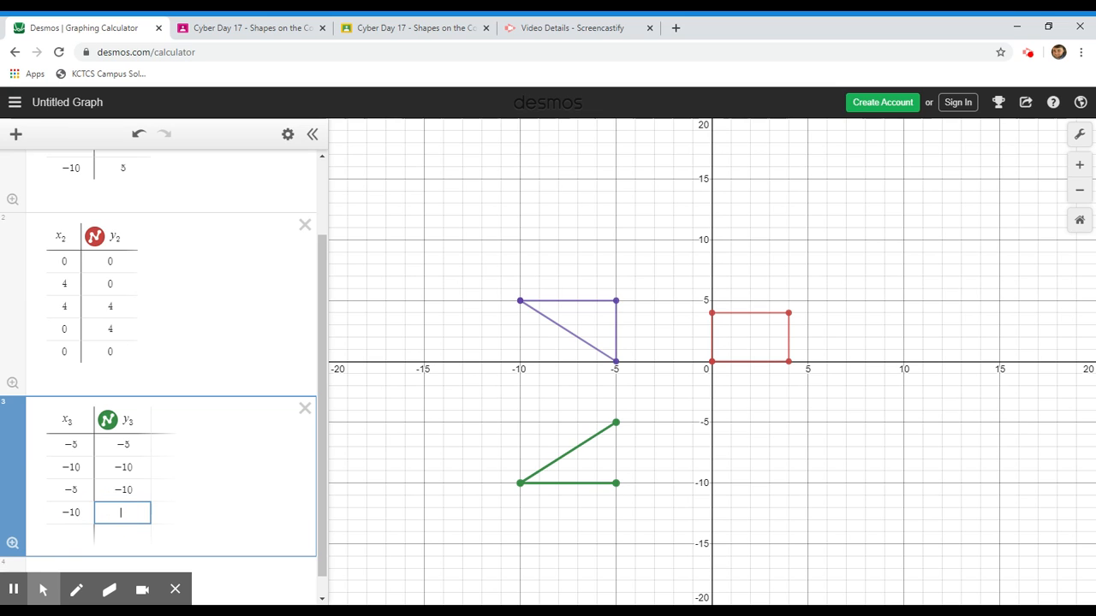
text(-5)
key(Tab)
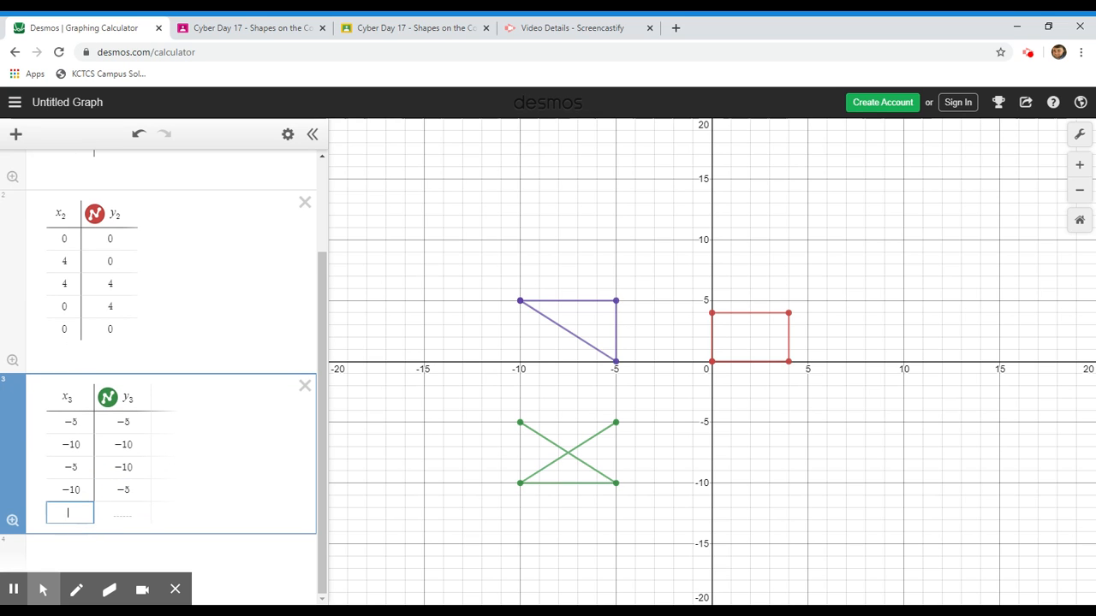
text(-5)
key(Tab)
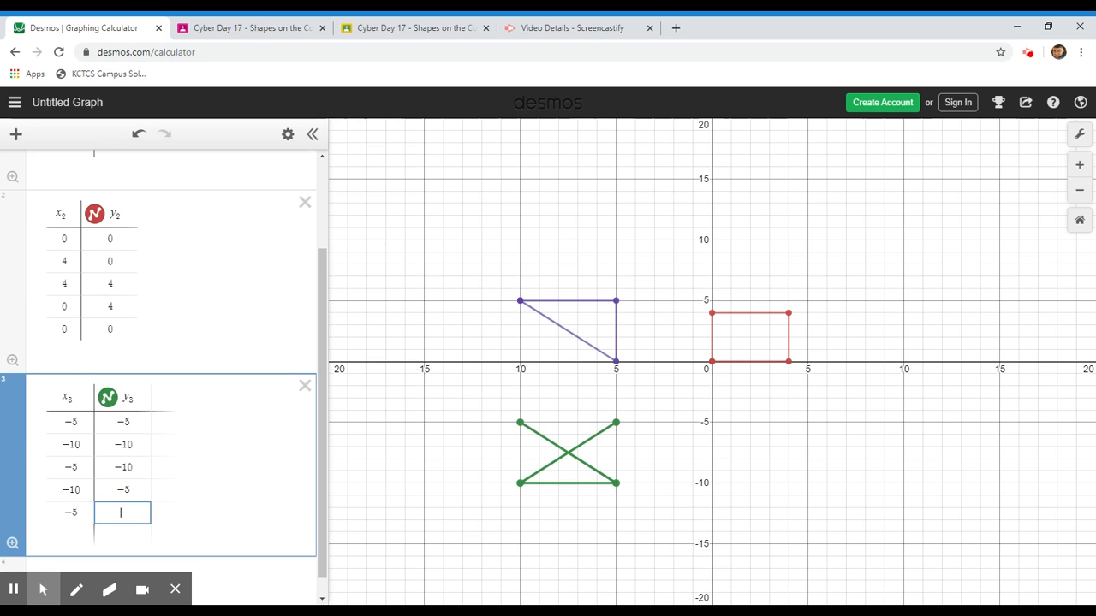
text(-5)
scroll(629, 282, up, 3)
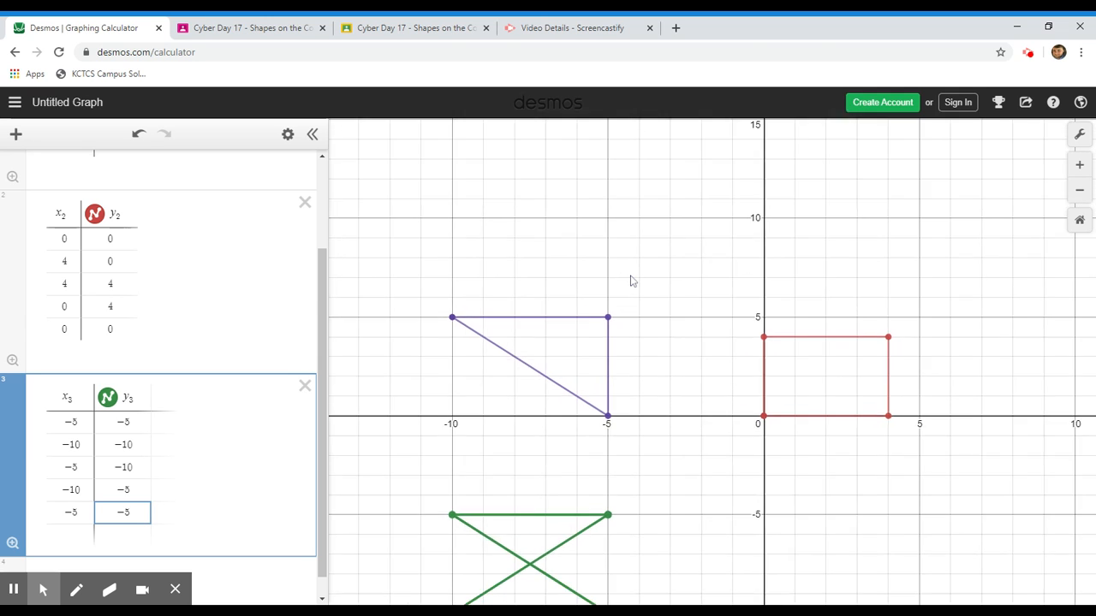
scroll(631, 281, down, 3)
scroll(631, 281, down, 4)
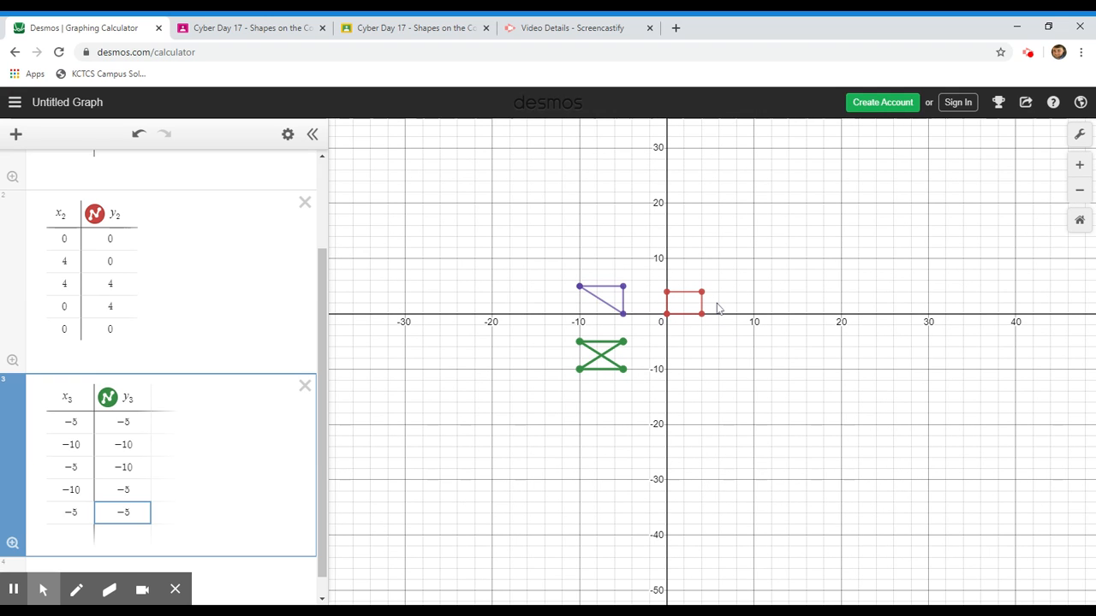
drag(733, 287, 760, 333)
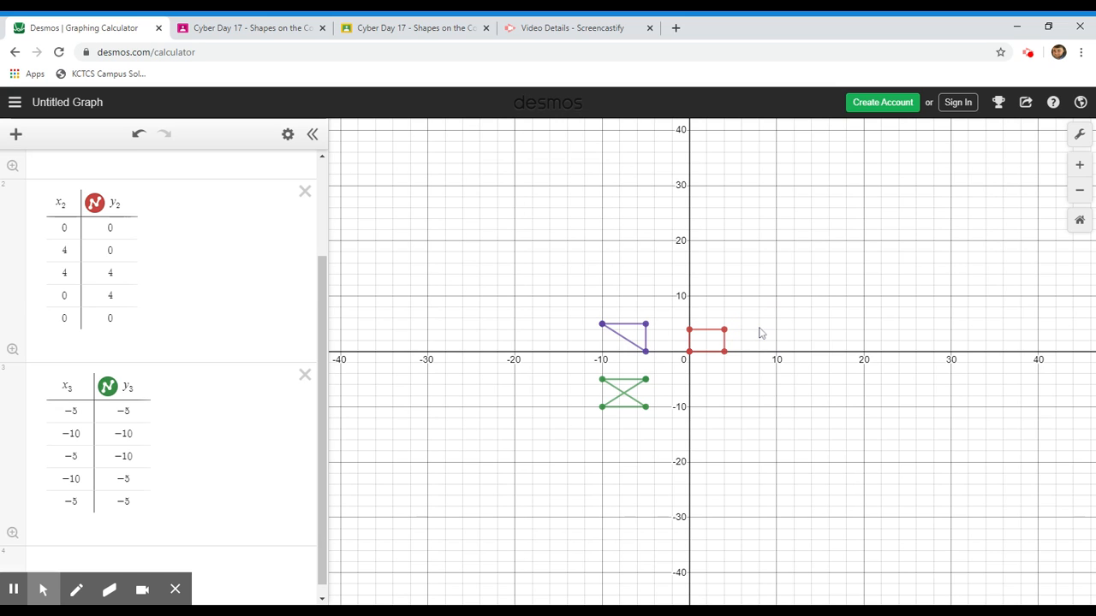